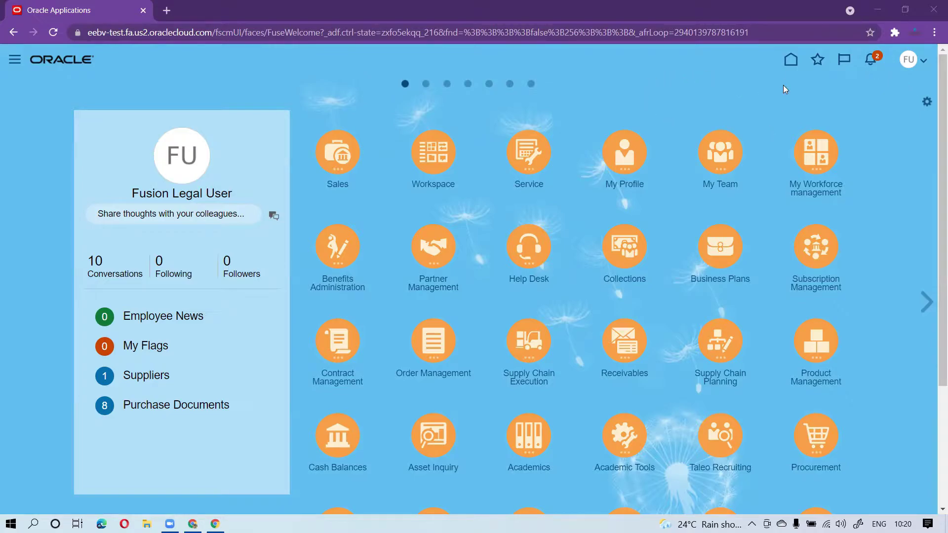
Step: Open the worklist from the pending notifications' full details and go to its preferences
click(872, 63)
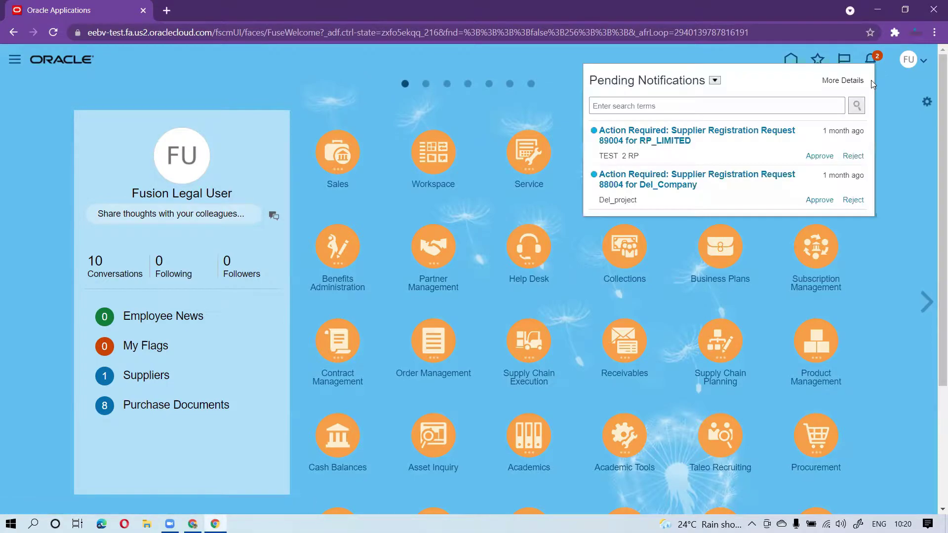
click(845, 86)
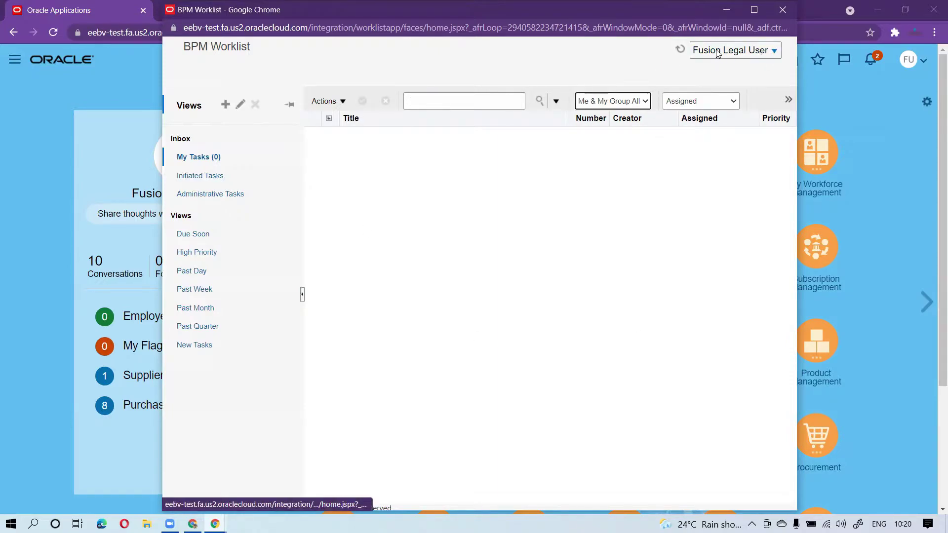
click(775, 51)
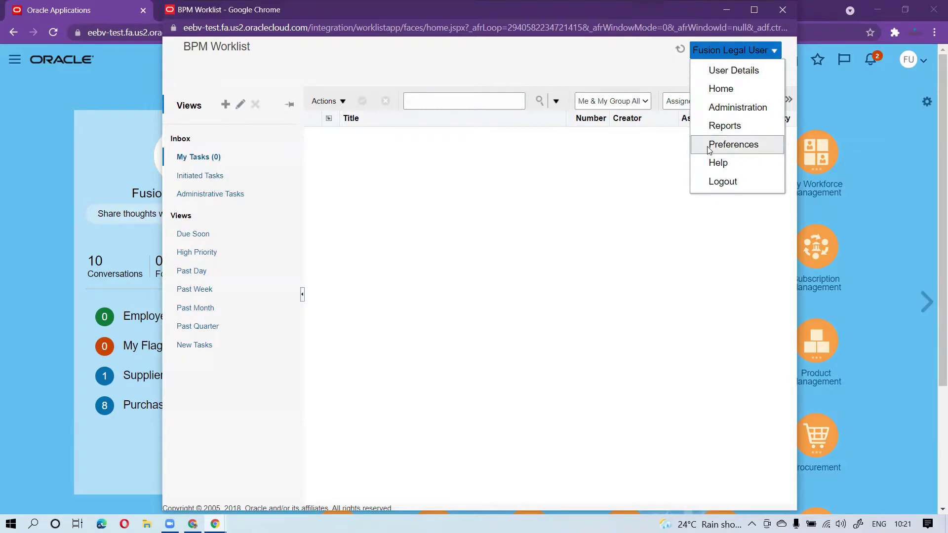
click(737, 147)
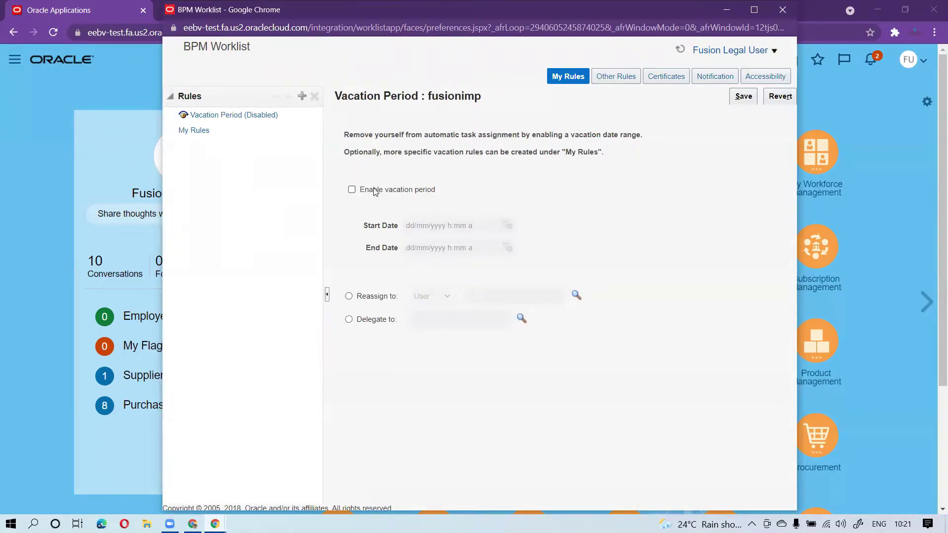
Step: Enable the vacation period with start date 10/09/2021 4:51 AM and end date 18/09/2021 4:51 AM
click(352, 190)
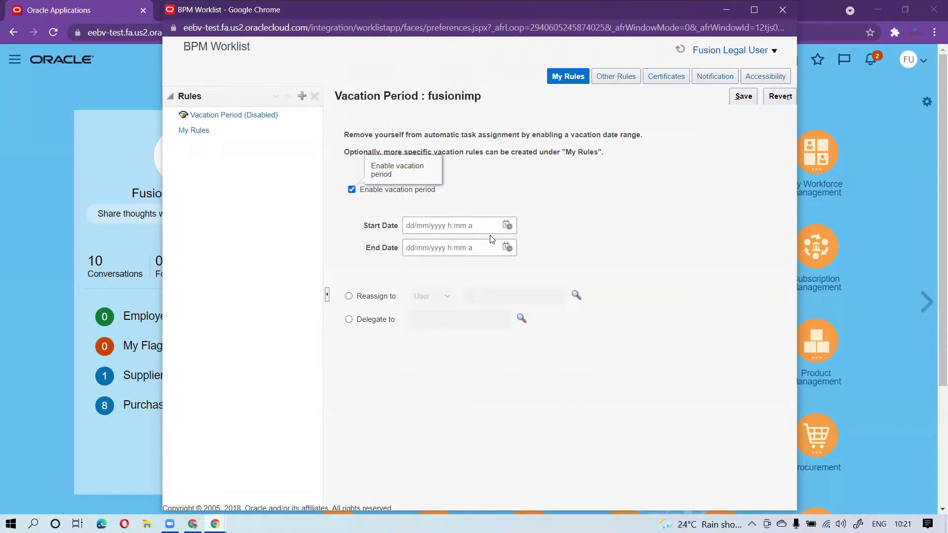
click(508, 226)
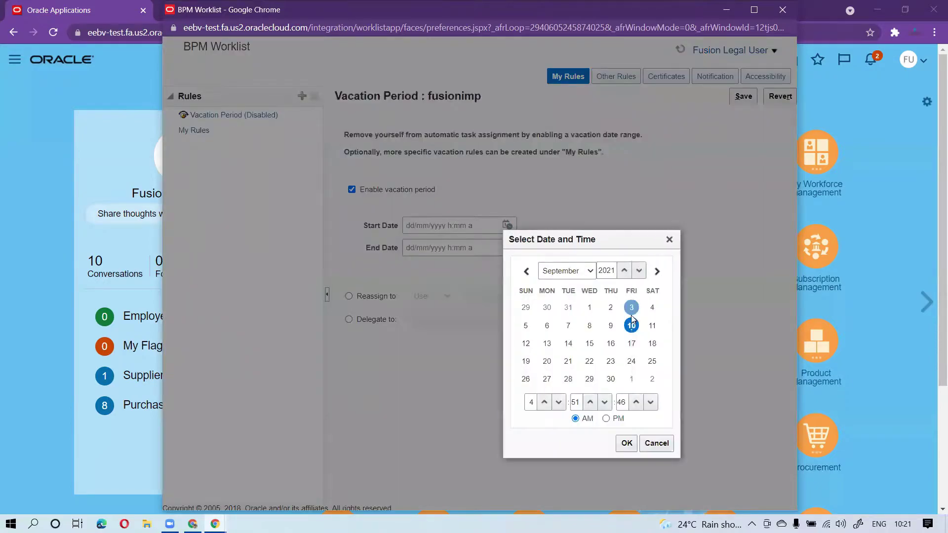
click(627, 443)
click(507, 247)
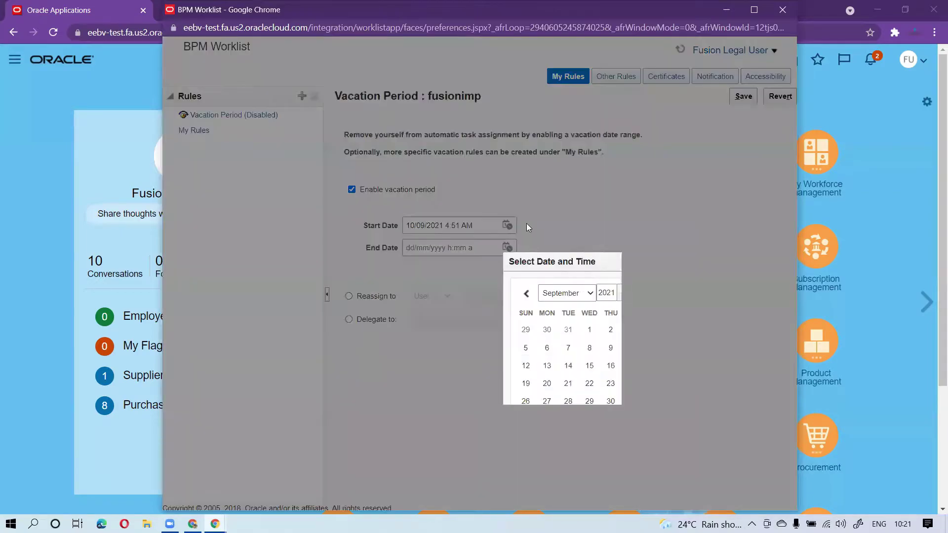
click(651, 366)
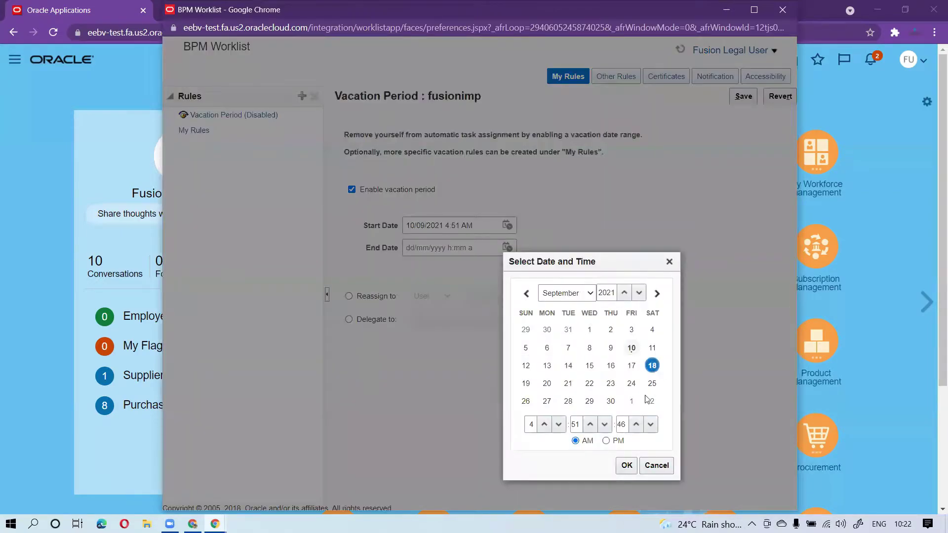
click(626, 465)
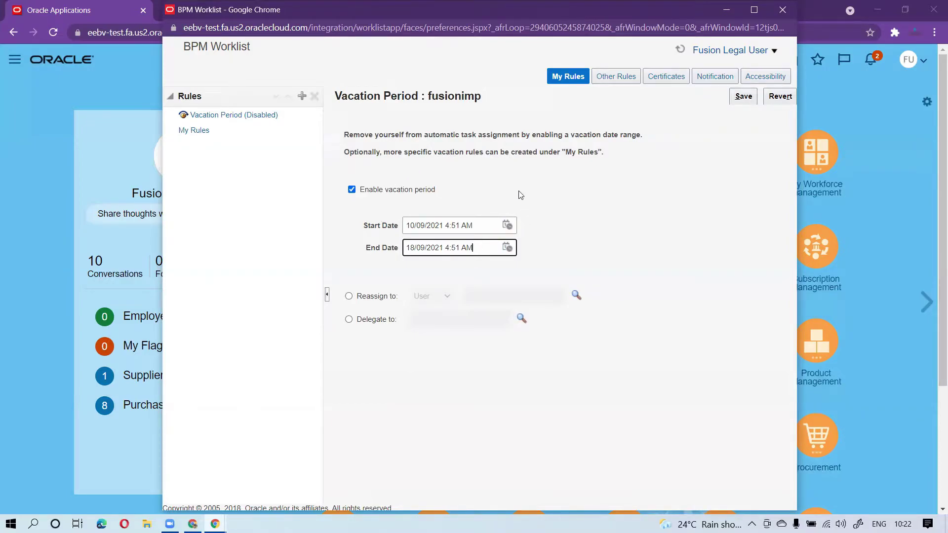
Step: Delegate vacation tasks to the user with ID scm, found by searching users for SCM, and save the vacation period
click(348, 319)
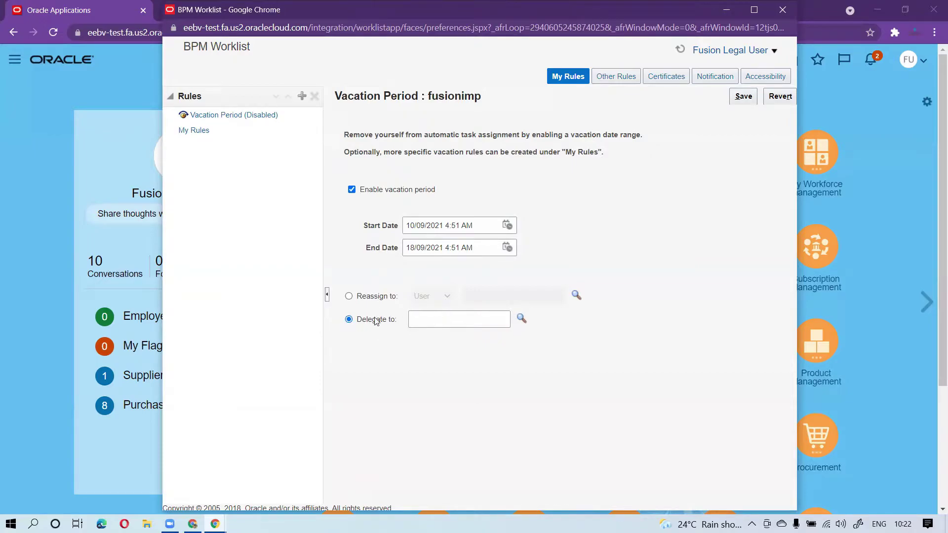
click(473, 322)
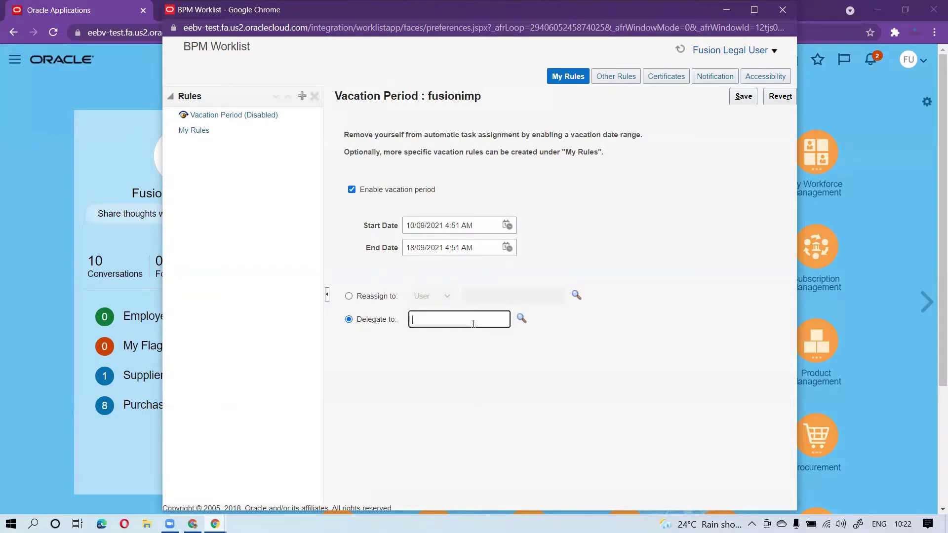
click(521, 319)
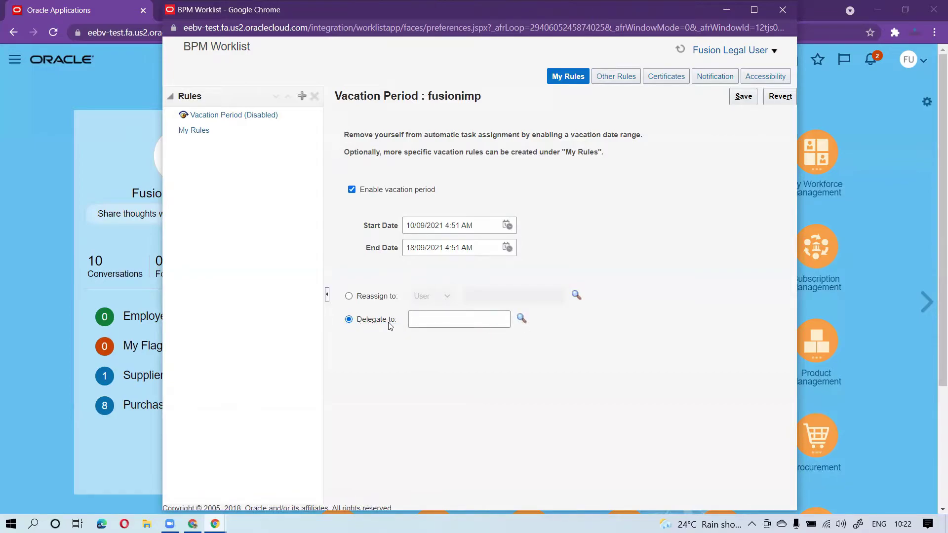
click(521, 319)
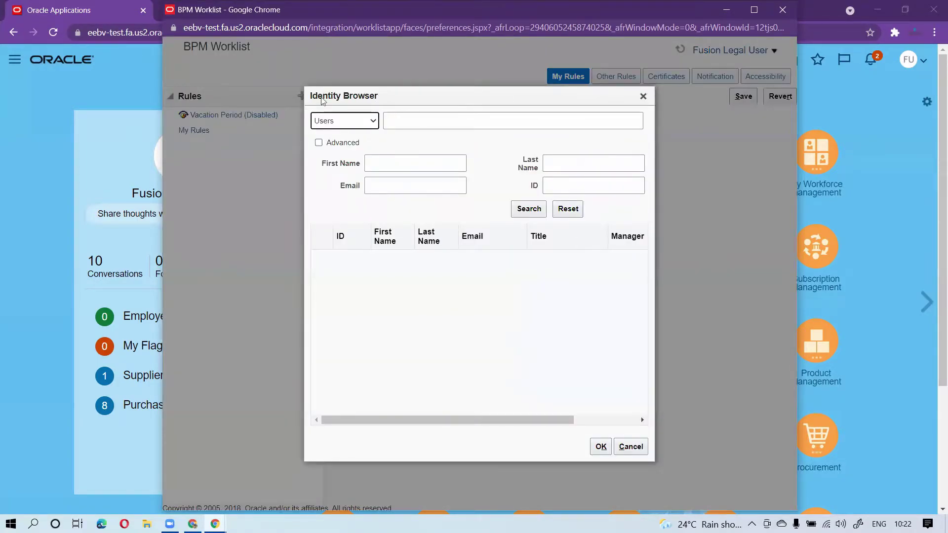
click(403, 120)
click(417, 118)
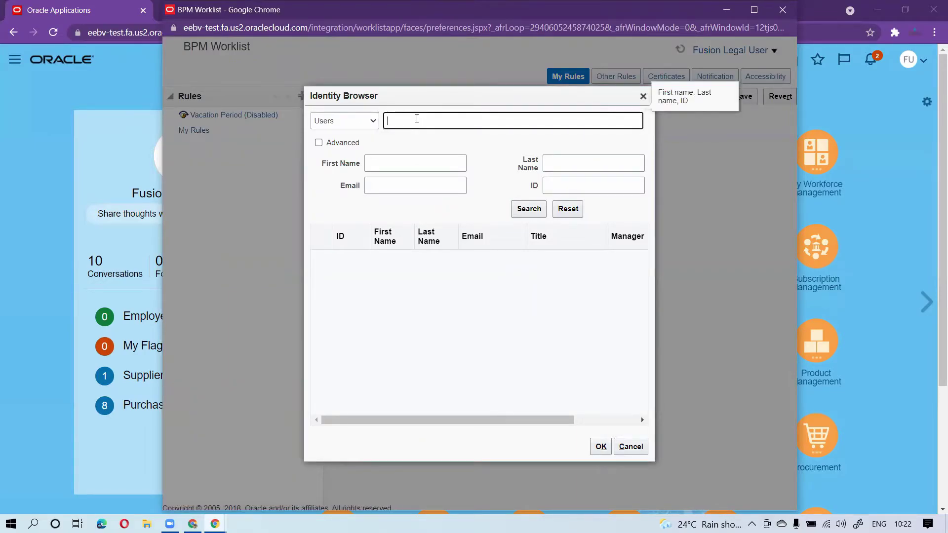
text(SCM)
click(526, 210)
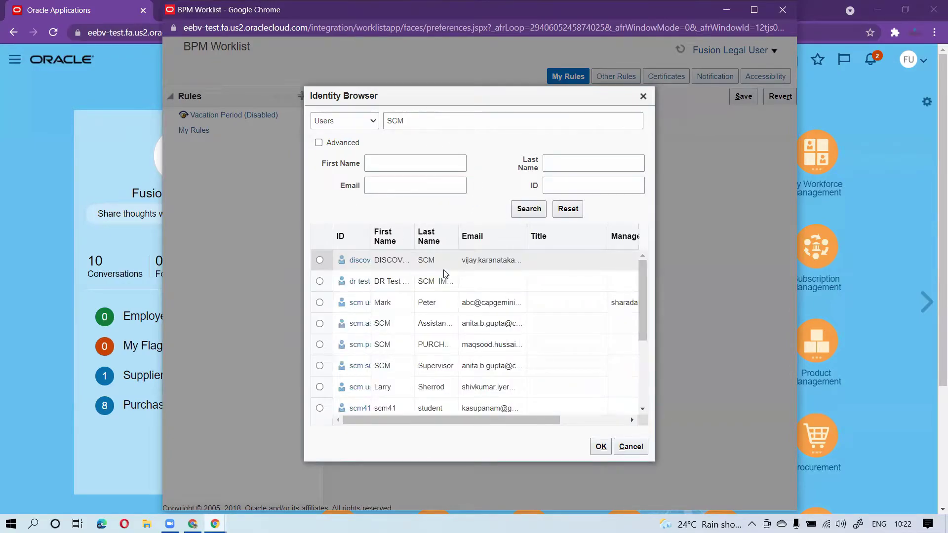
drag(641, 308, 642, 388)
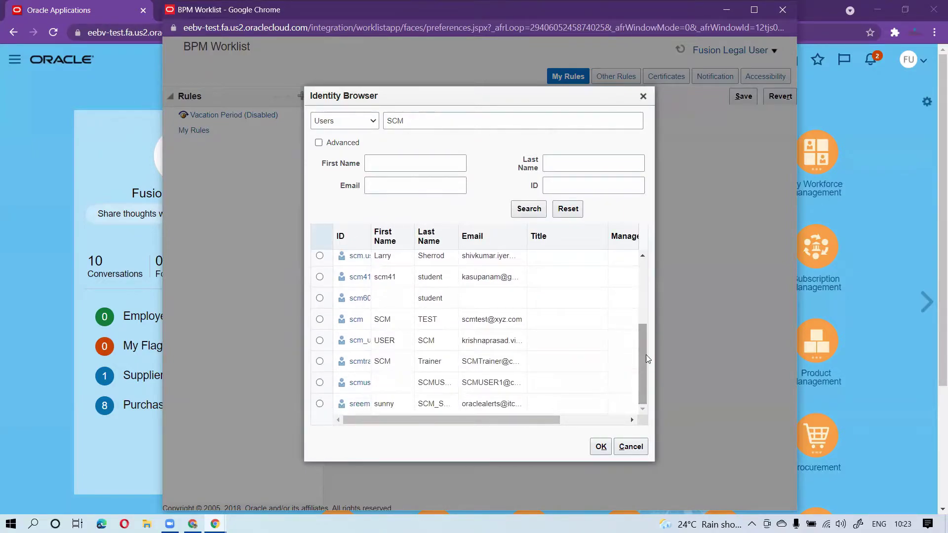
click(320, 319)
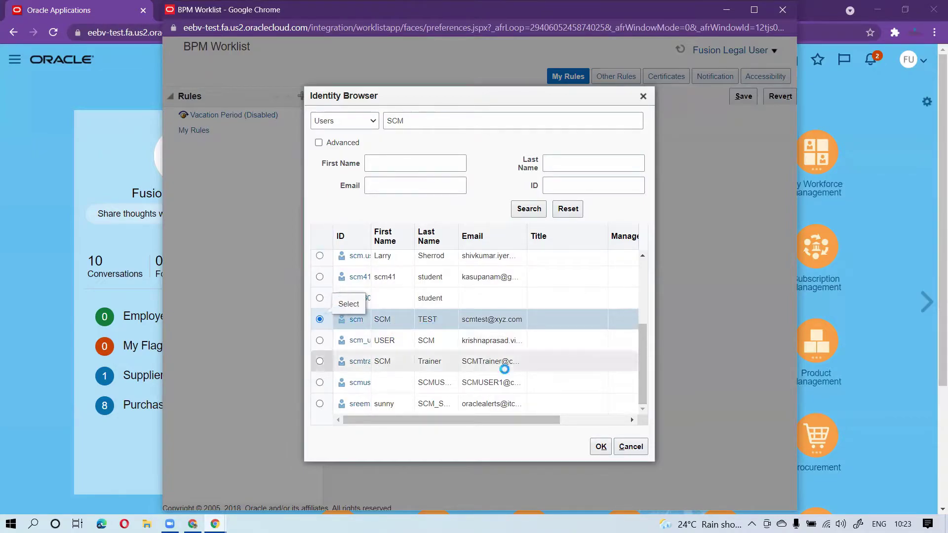
click(601, 446)
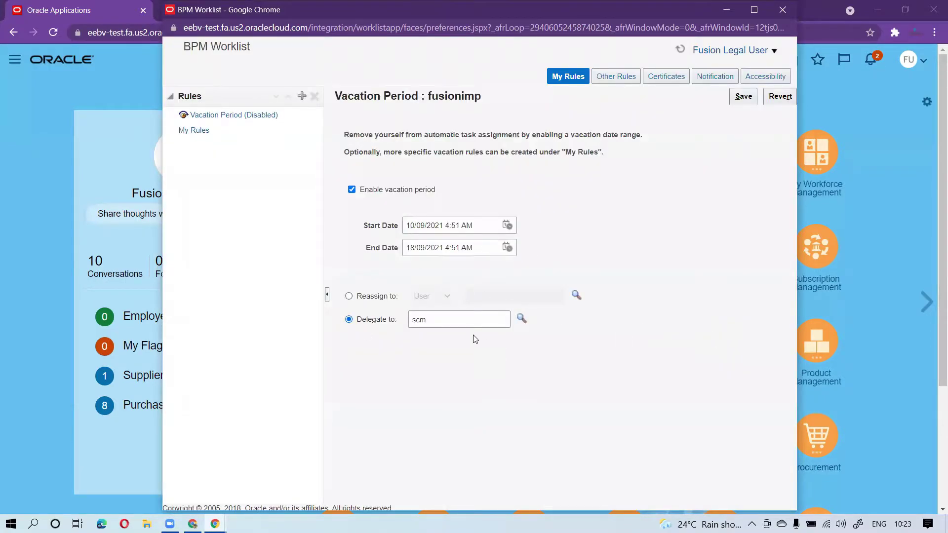
click(740, 97)
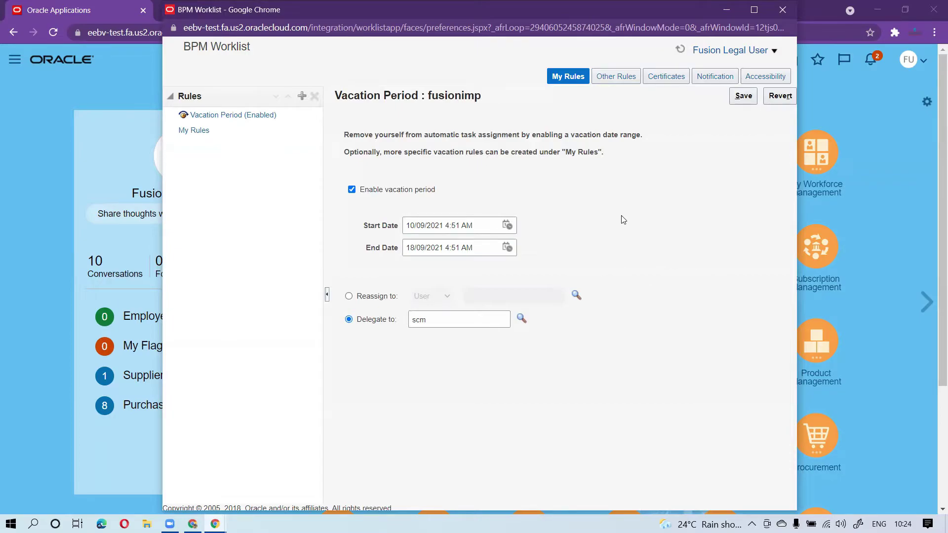
Step: Add a rule named SCMFUSION under My Rules, executed only from 10/09/2021 4:51 AM to 18/09/2021 4:51 AM and not used as a vacation rule
click(568, 80)
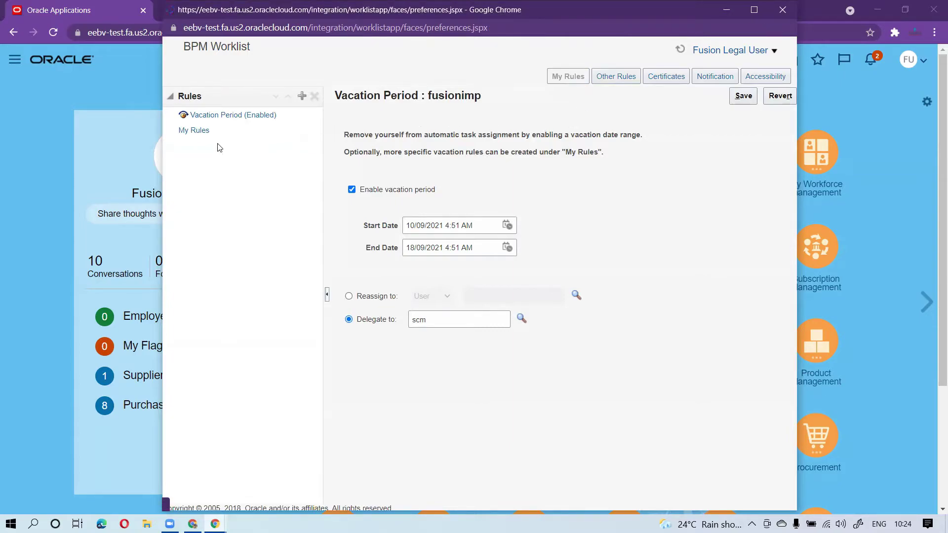
click(202, 131)
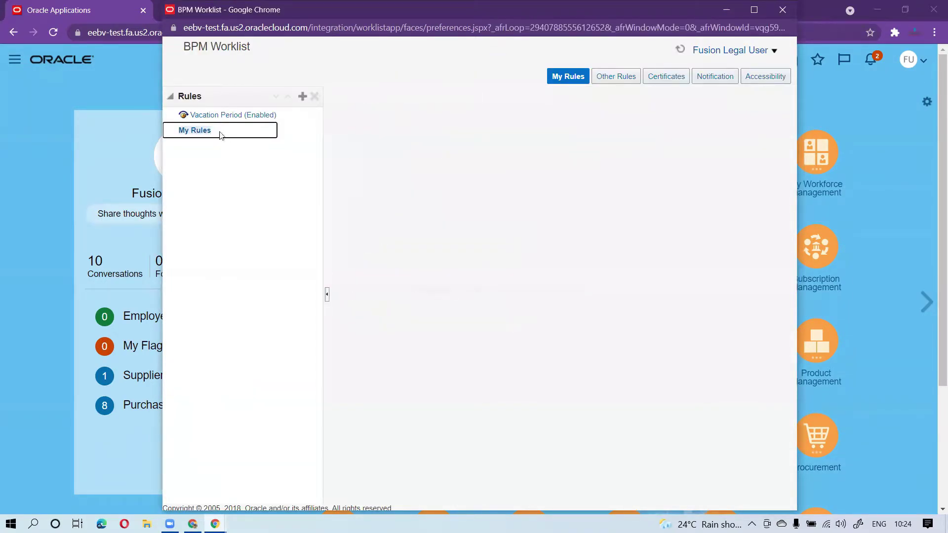
click(302, 97)
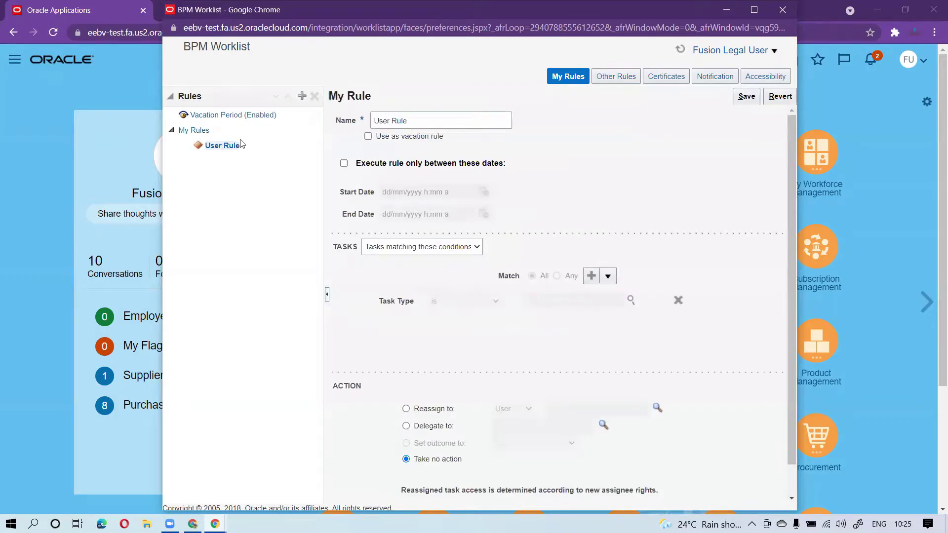
drag(407, 120, 359, 118)
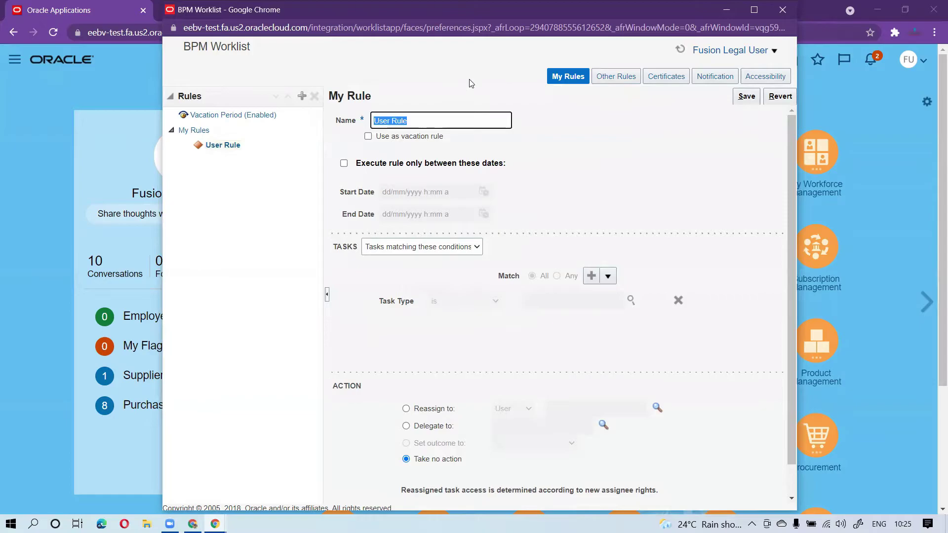
text(SCMFUSION)
click(518, 148)
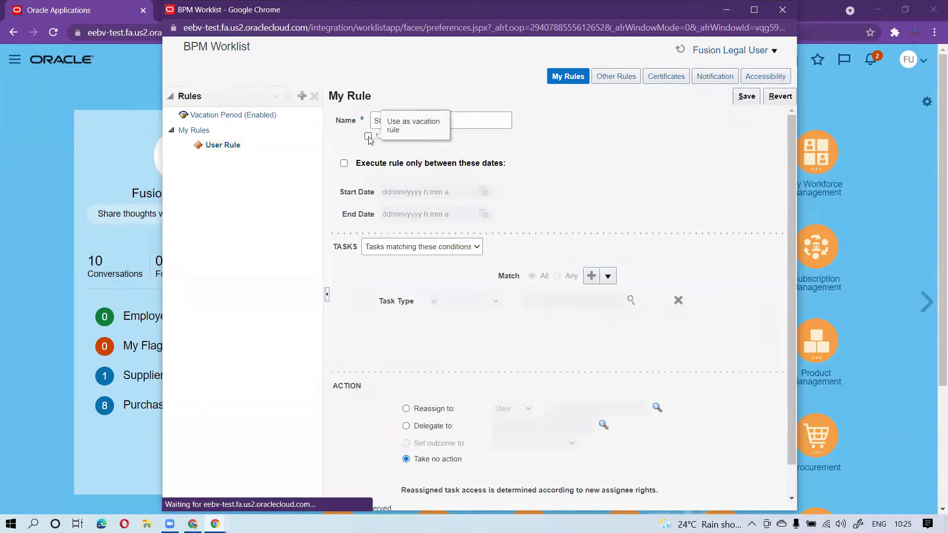
click(368, 136)
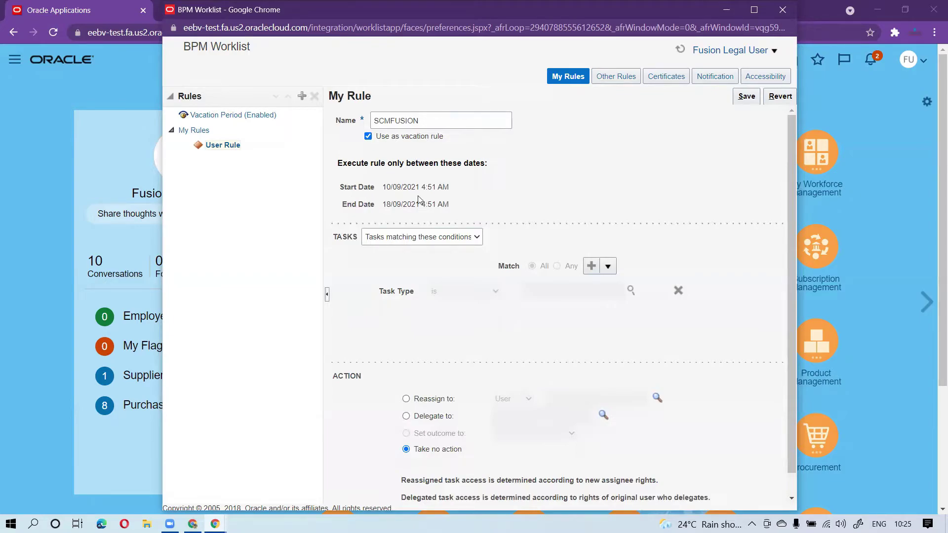
click(369, 137)
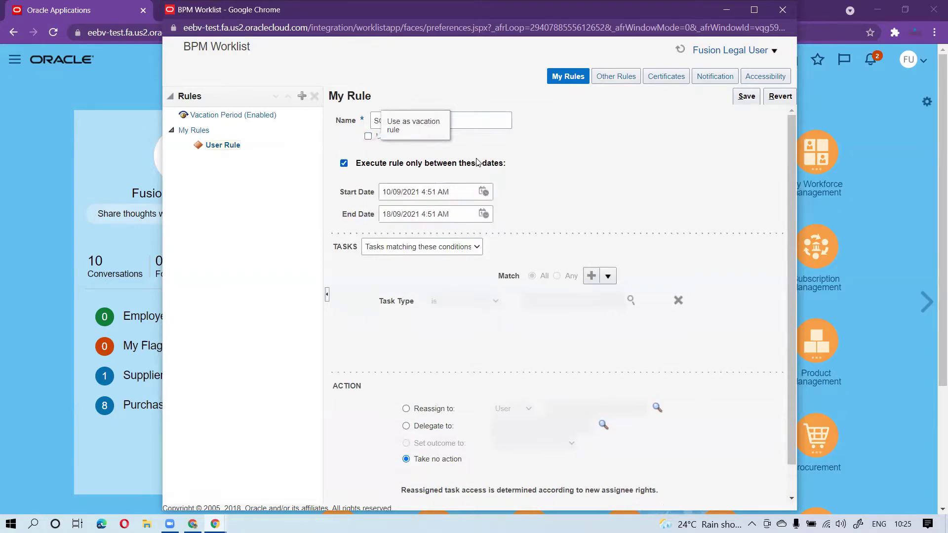
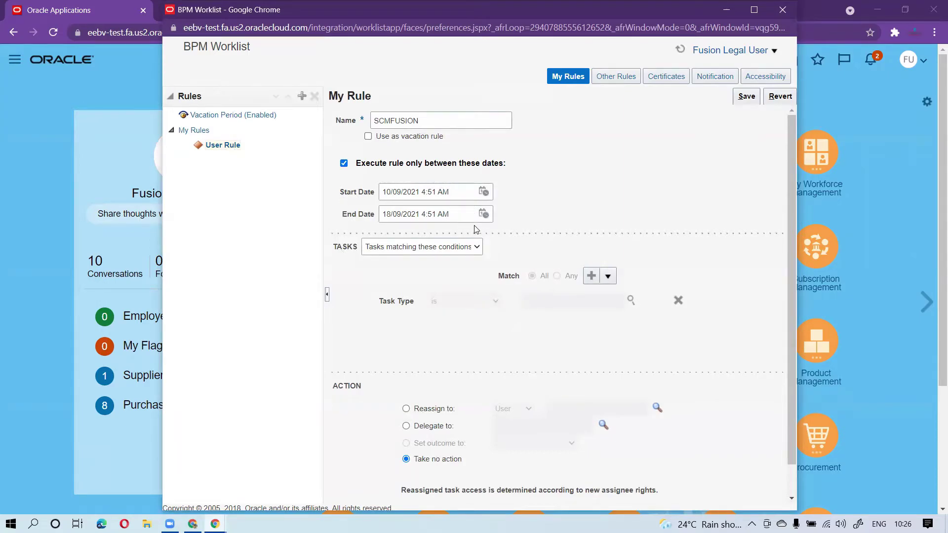
Step: Set the SCMFUSION rule's task scope to All Tasks and review the notes on the available actions
click(477, 248)
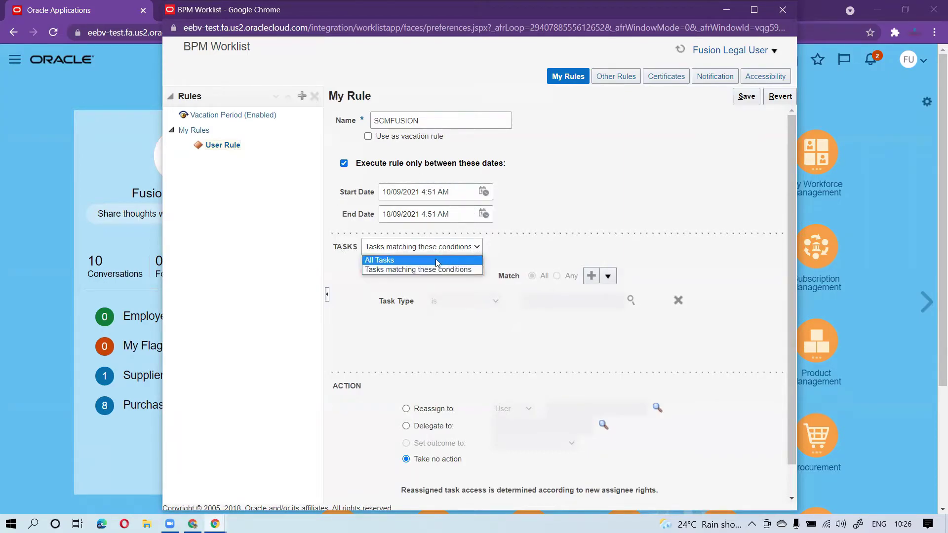
click(455, 260)
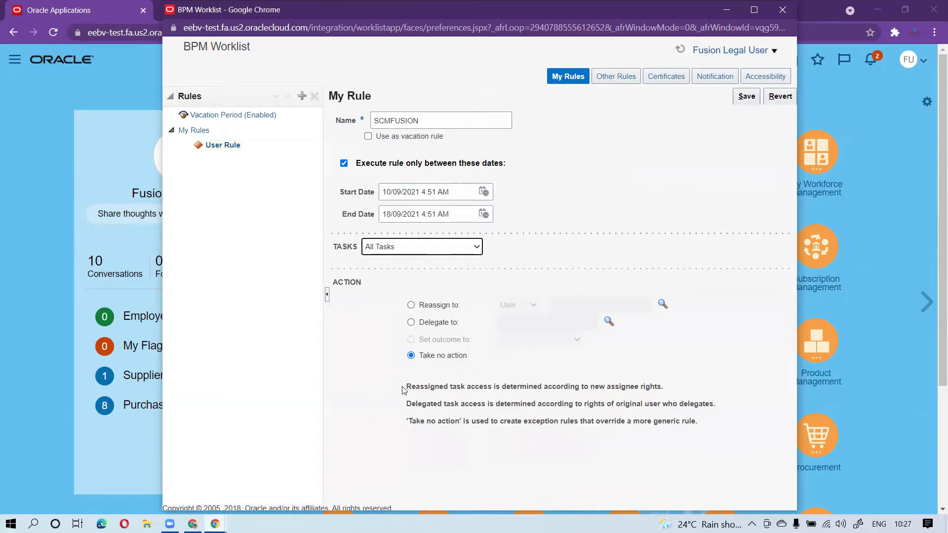
drag(405, 389, 469, 395)
click(494, 392)
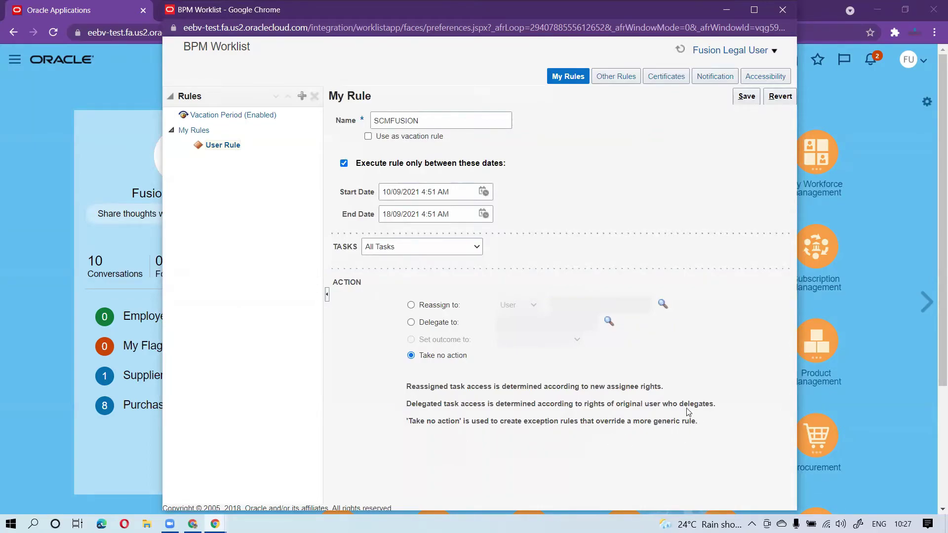
Step: Apply the rule to tasks matching these conditions, with the AbsenceCatchAllException task type from the HcmEmploymentAbsences process
click(473, 249)
click(455, 269)
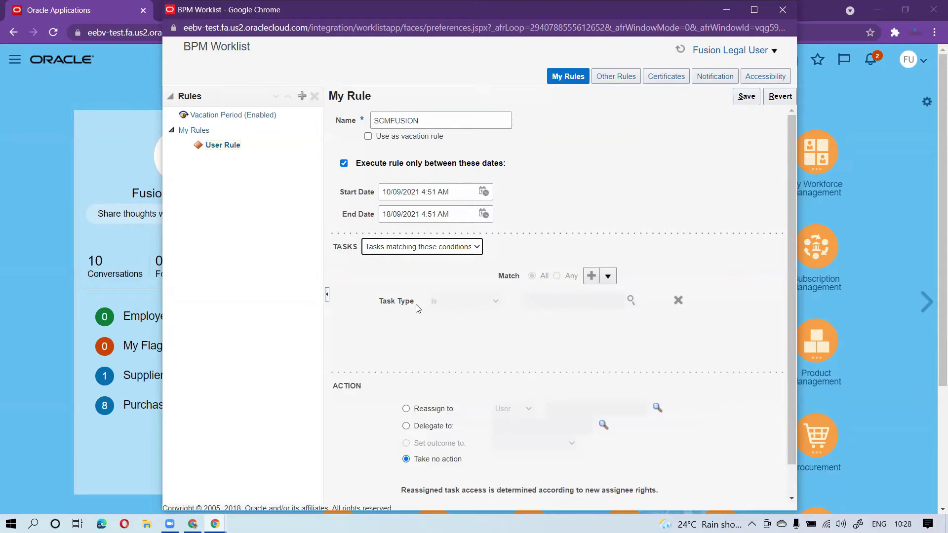
click(632, 300)
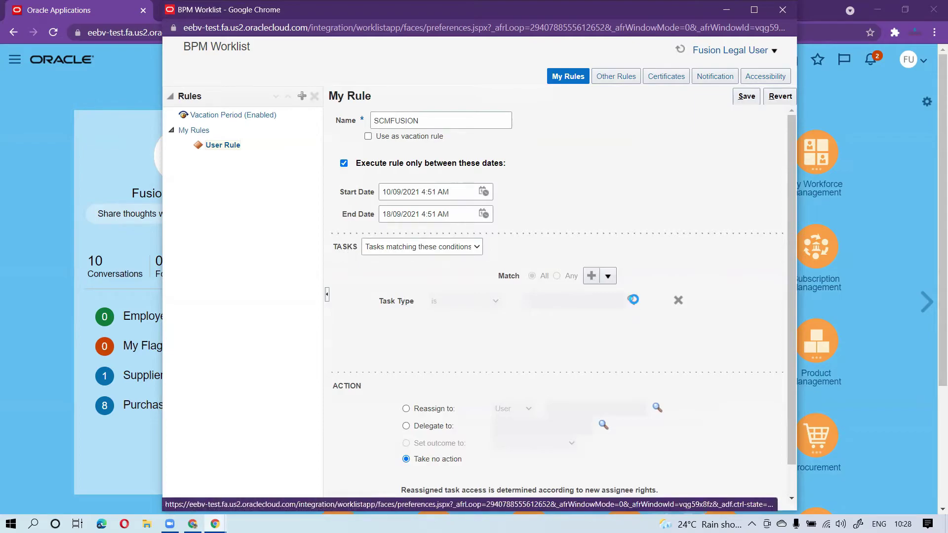
click(632, 301)
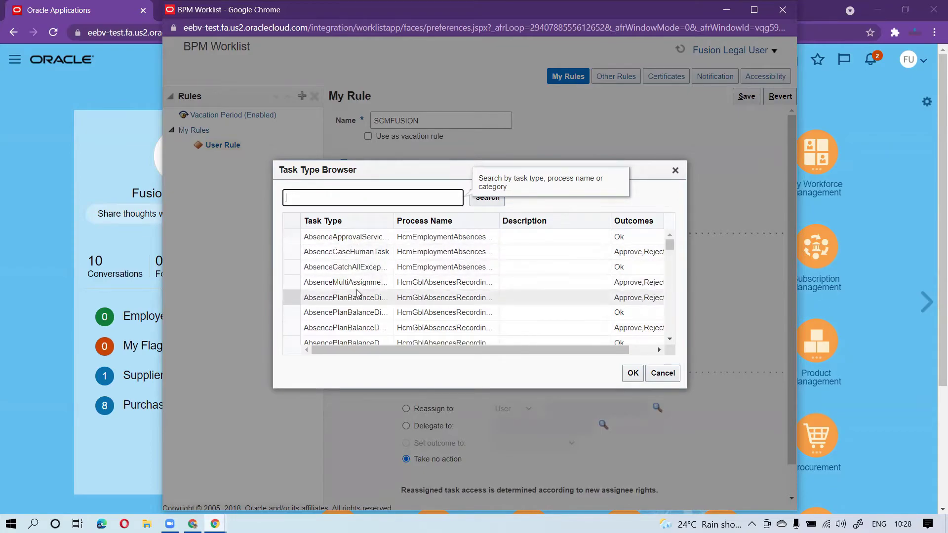
click(439, 265)
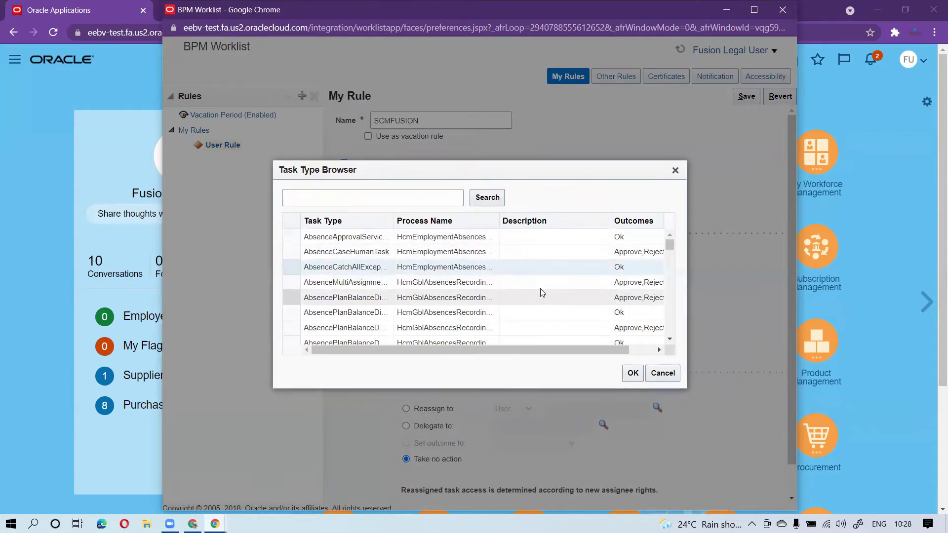
click(633, 376)
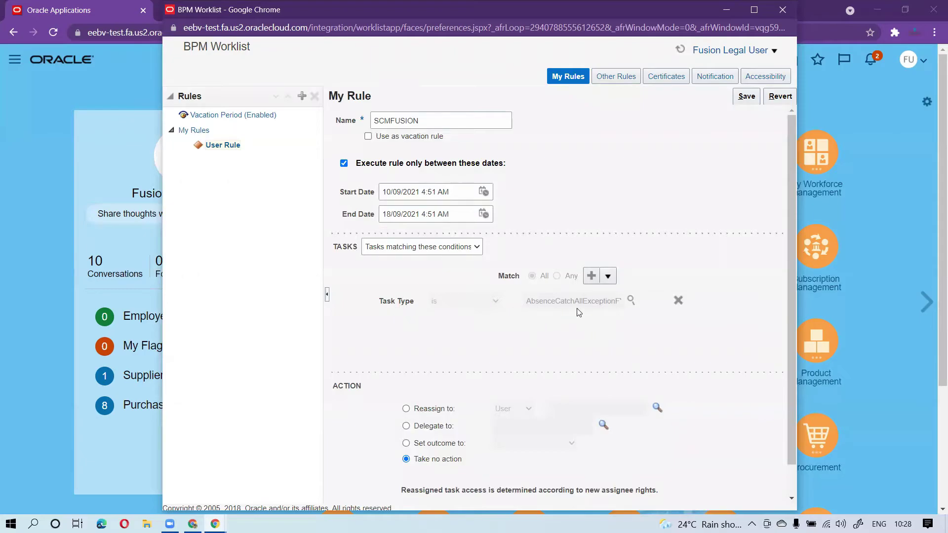
Step: Add a Creator condition with the operator "is" to the SCMFUSION rule
click(608, 278)
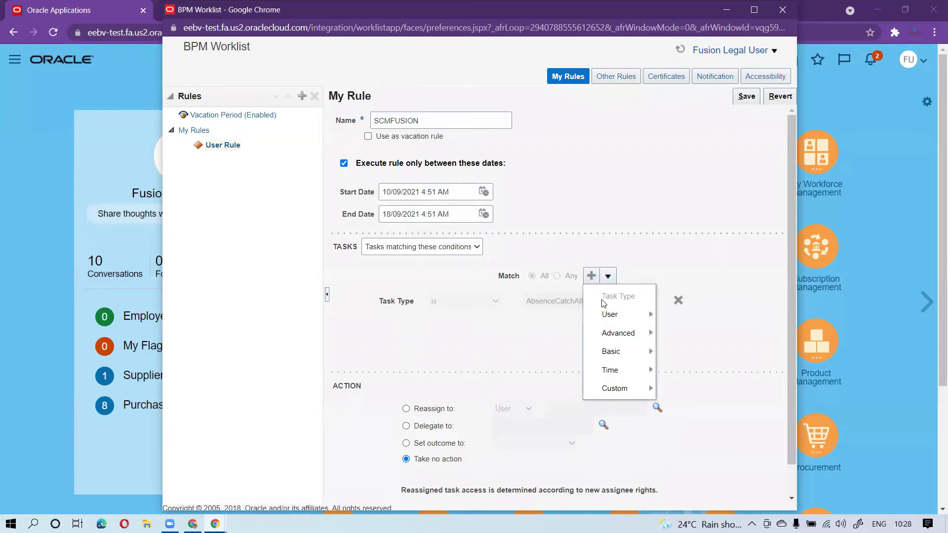
mouse_move(623, 316)
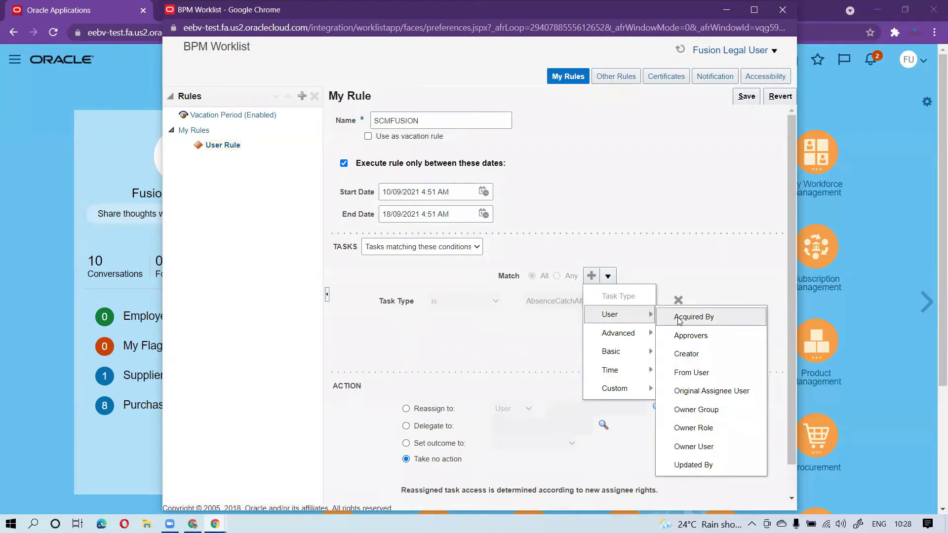
click(712, 356)
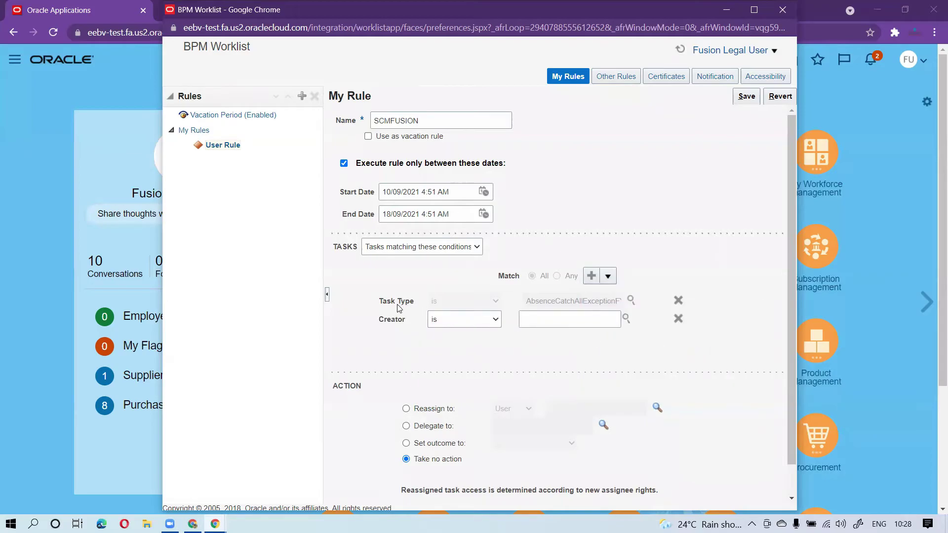
drag(524, 302, 615, 308)
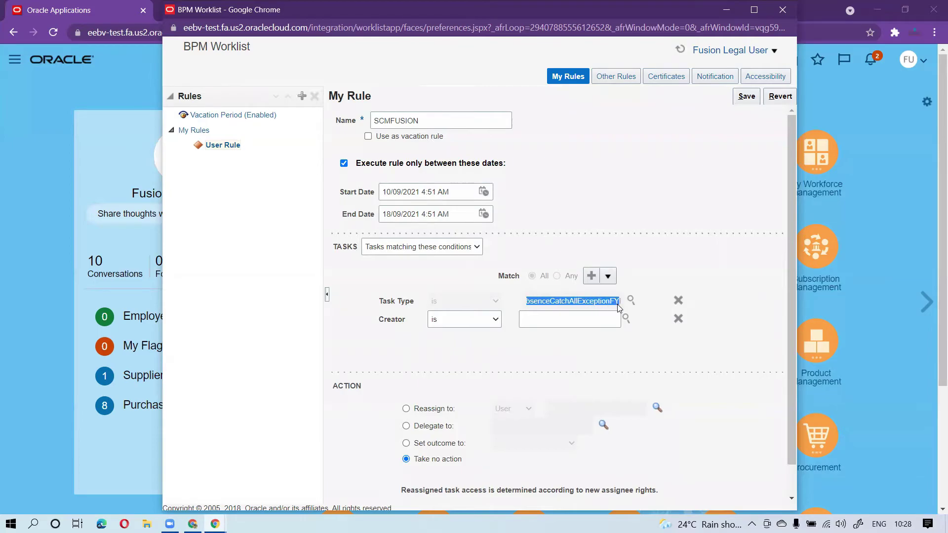
click(555, 321)
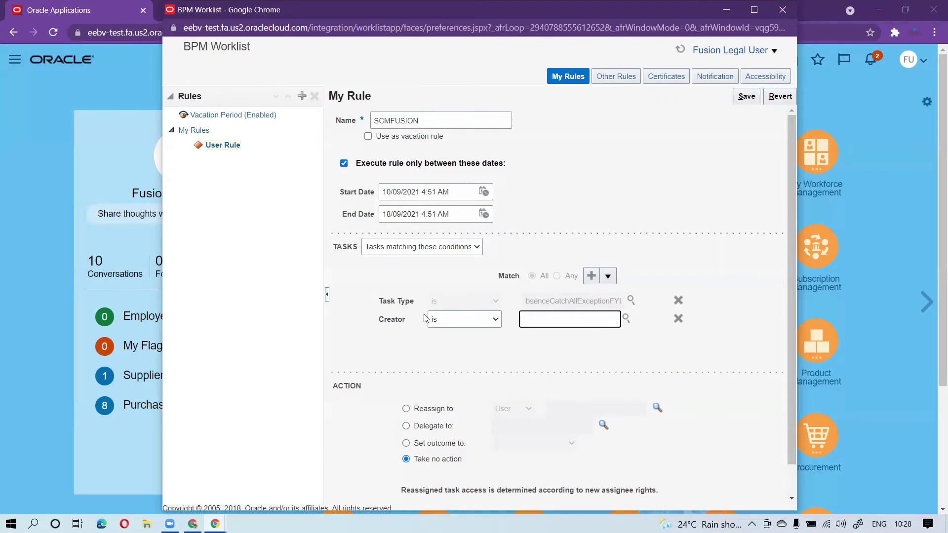
Step: Set the rule's action to Delegate to and remove the Task Type condition
click(406, 425)
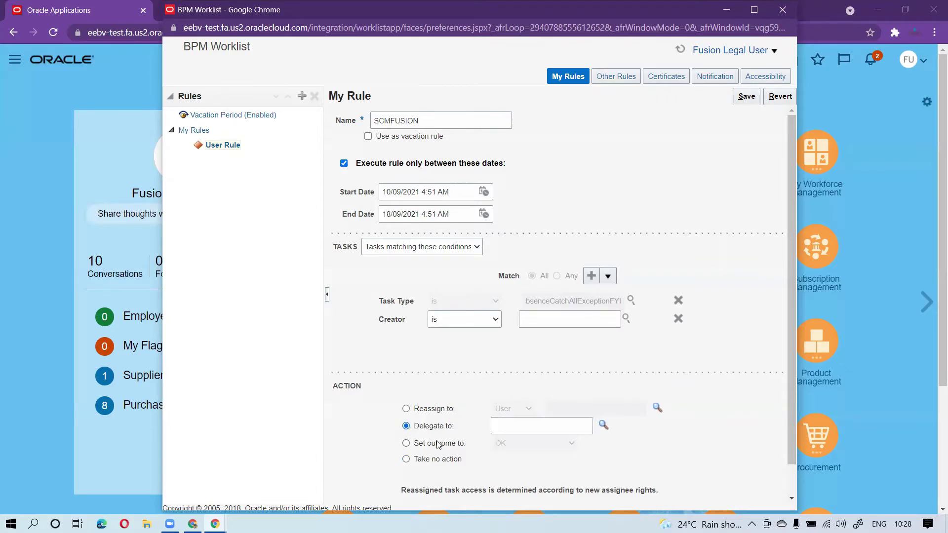
click(517, 428)
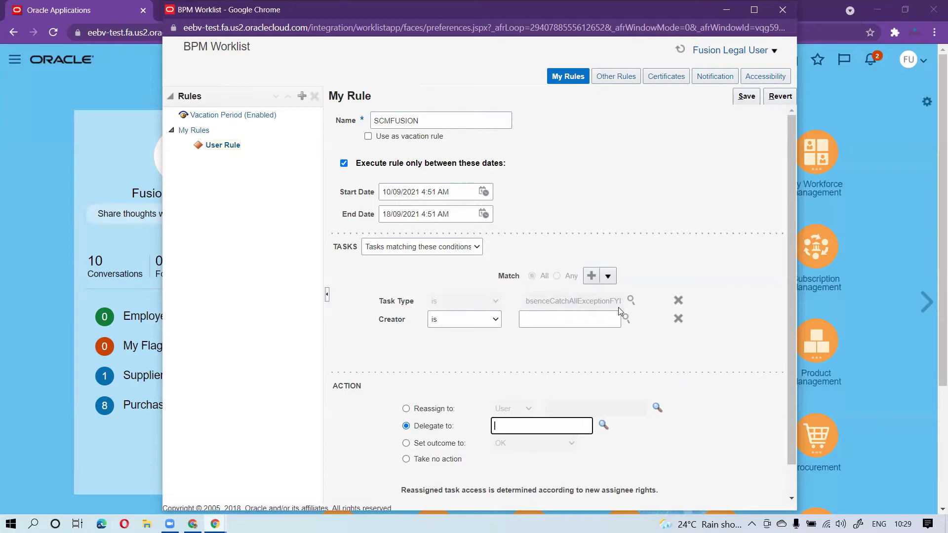
click(679, 300)
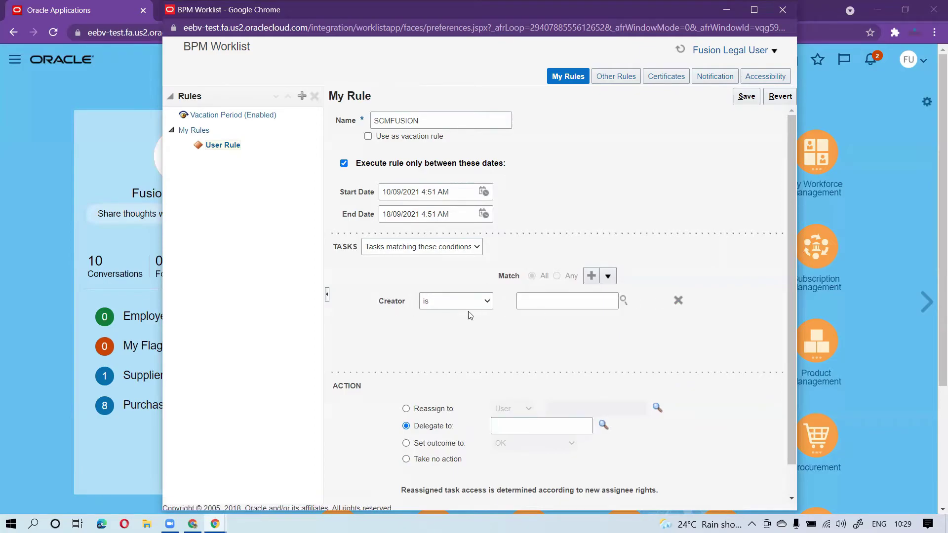
click(449, 305)
click(556, 323)
click(555, 302)
click(526, 432)
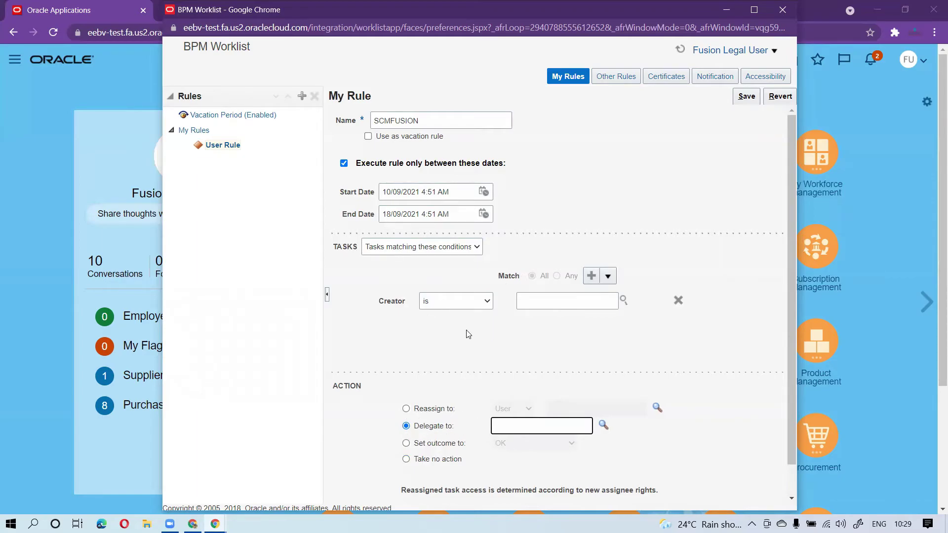
click(541, 303)
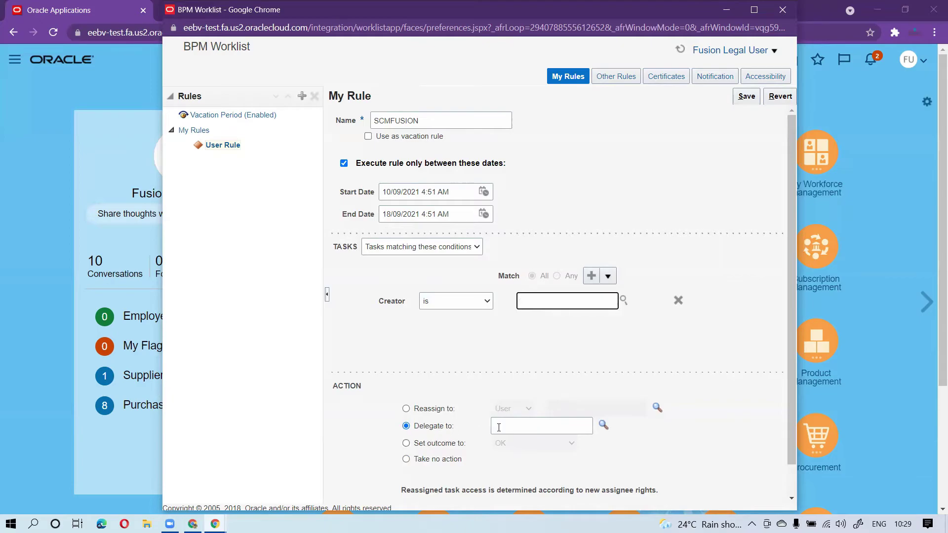
click(547, 427)
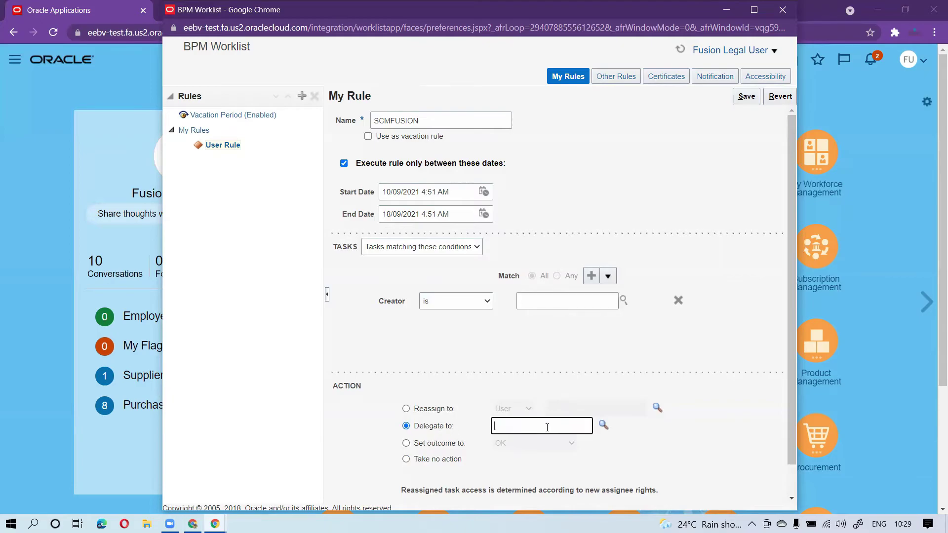
Step: Set the Creator condition's user to fusionimp by searching the users for Fusionimp
click(589, 301)
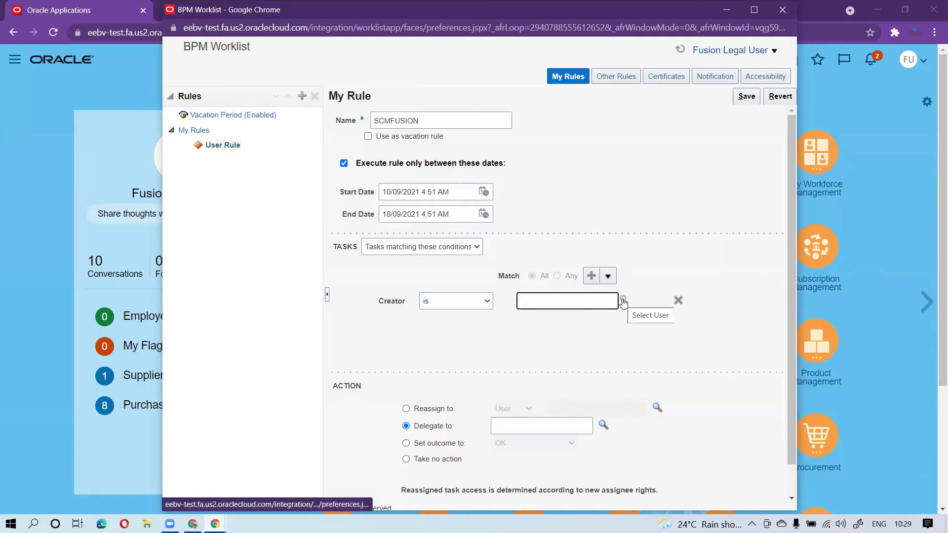
click(623, 301)
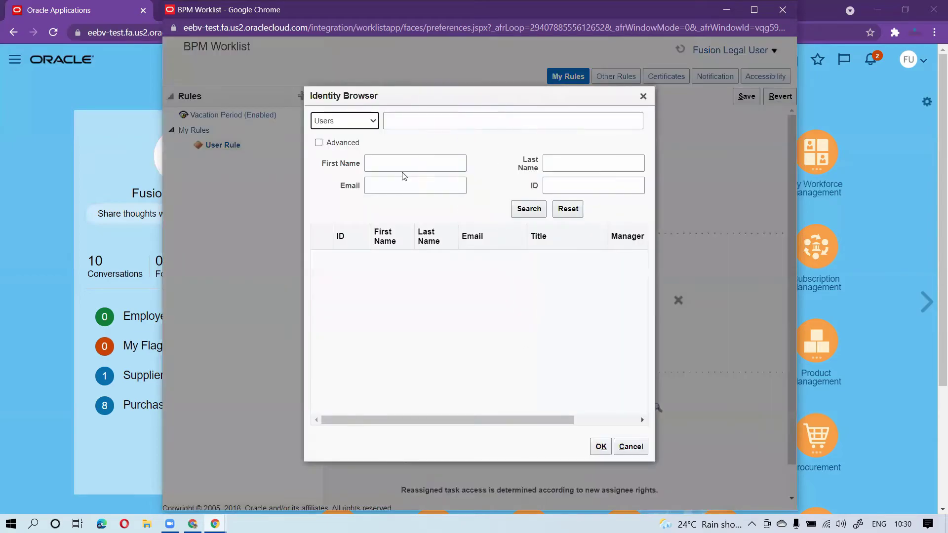
click(442, 124)
text(F)
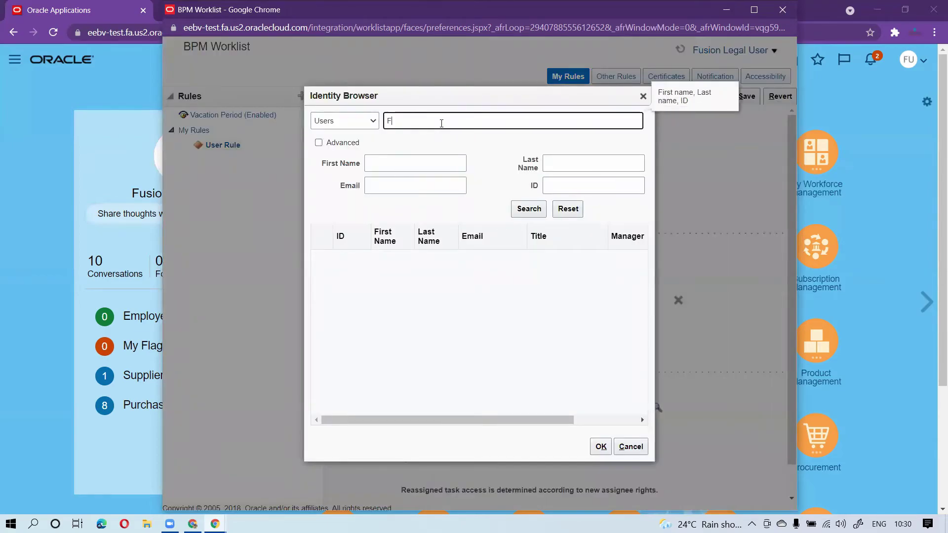
text(usionimp)
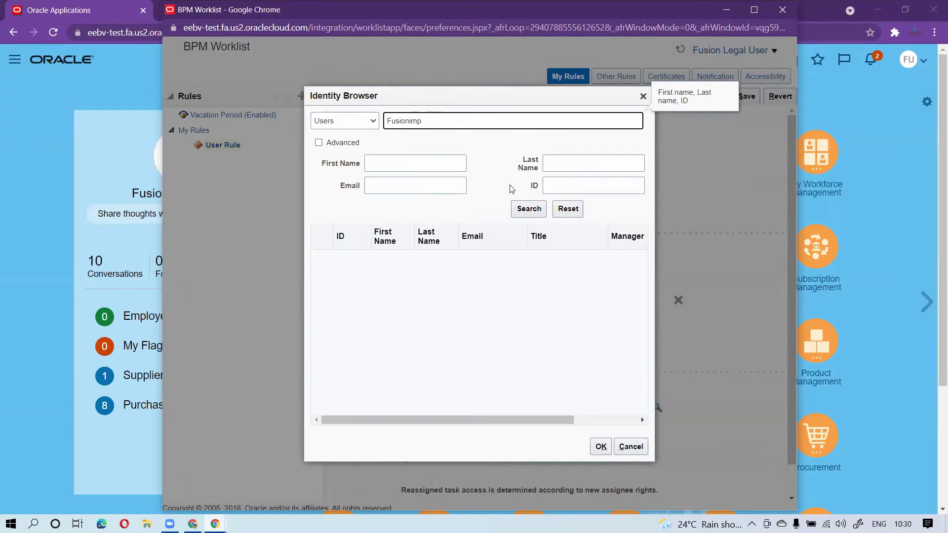
click(529, 209)
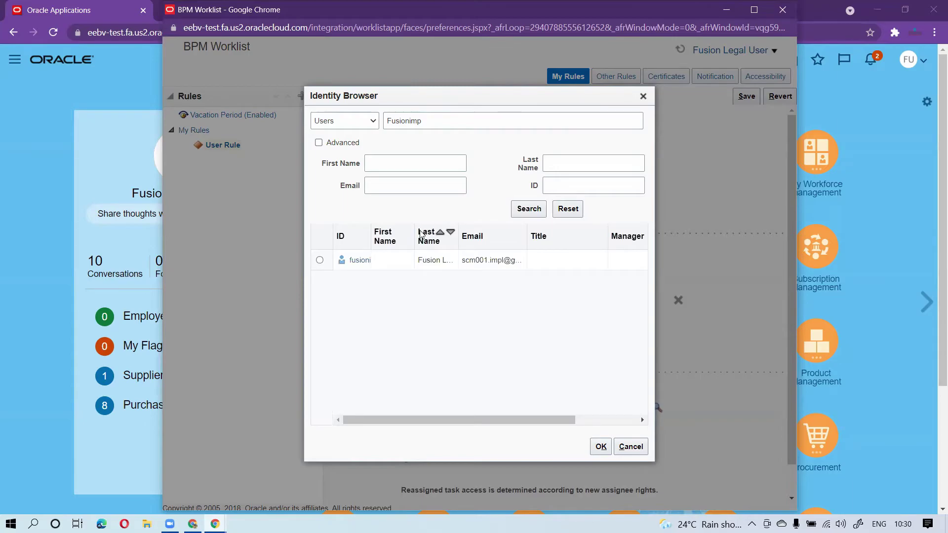
click(319, 261)
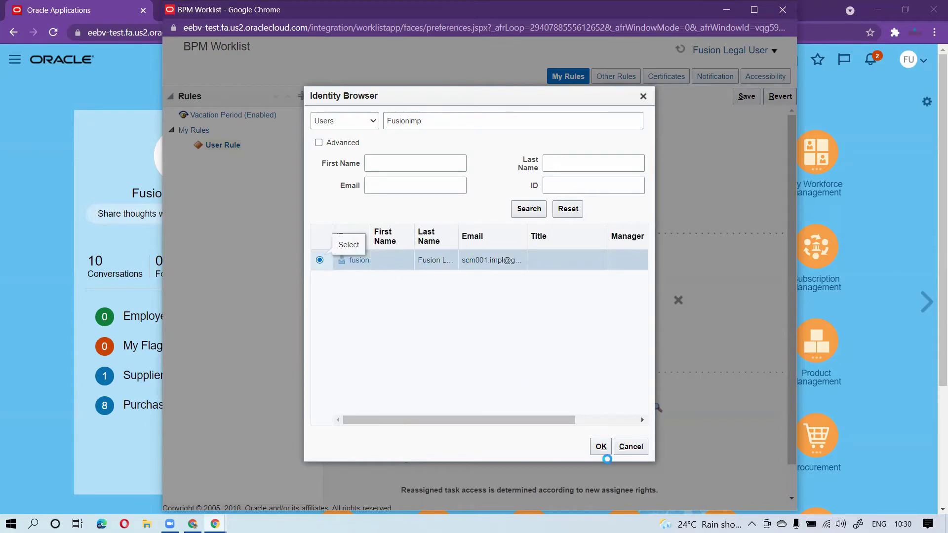
click(600, 447)
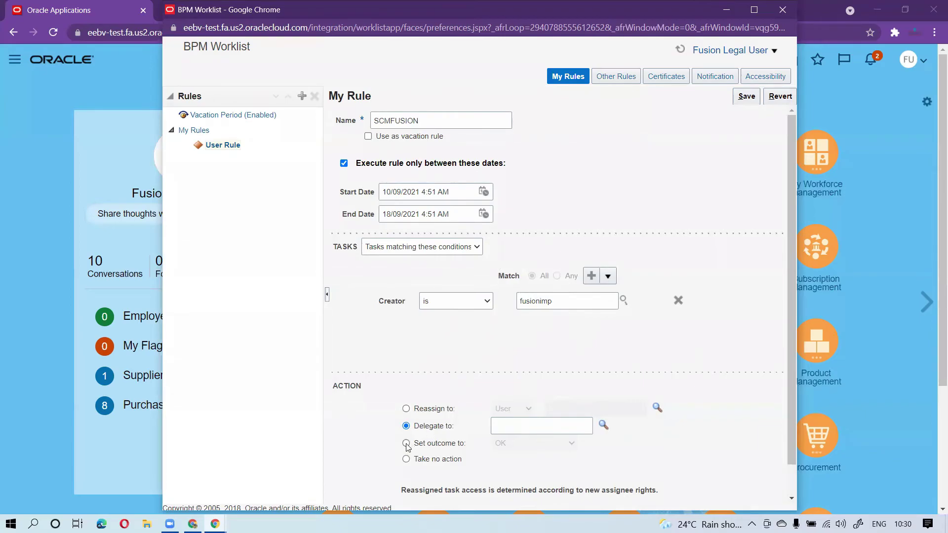
Step: Delegate the matching tasks to the user ID scm and save the SCMFUSION rule
click(541, 427)
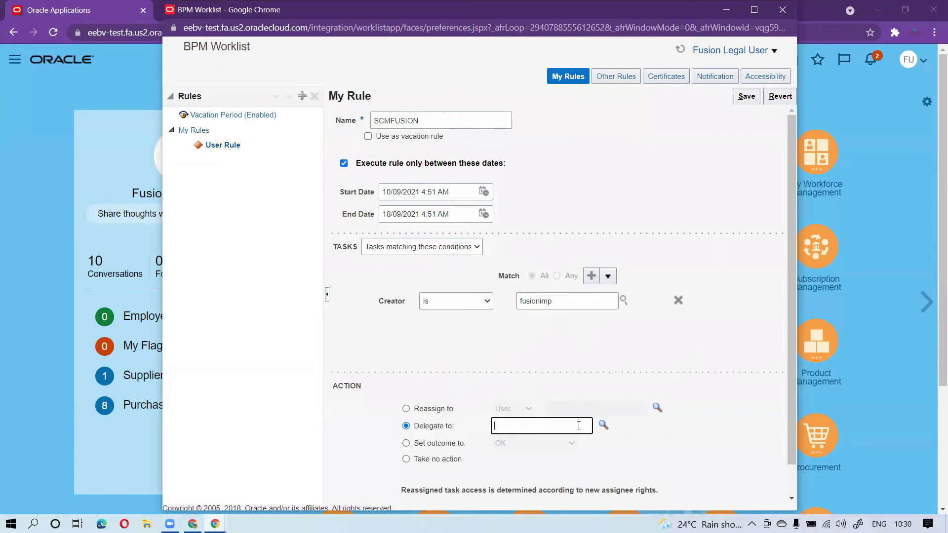
text(Scm)
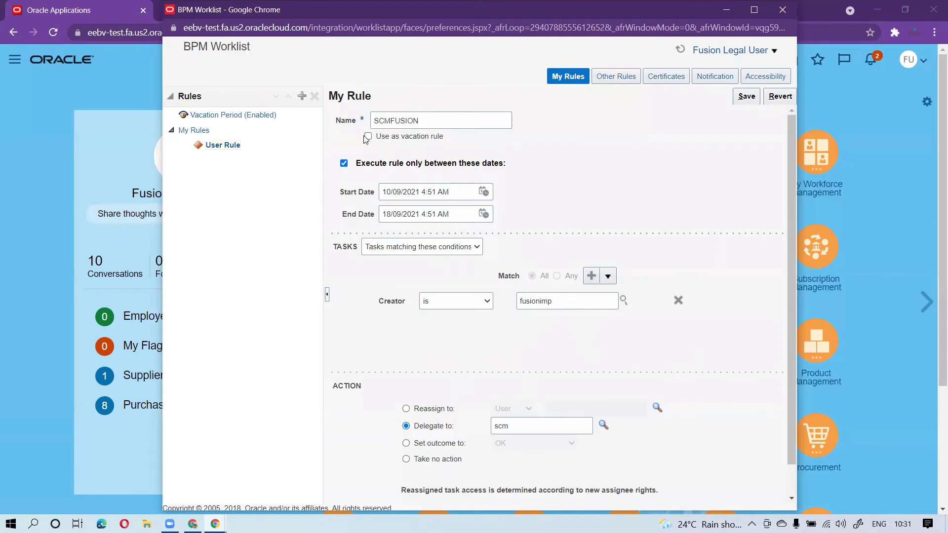
scroll(416, 140, down, 1)
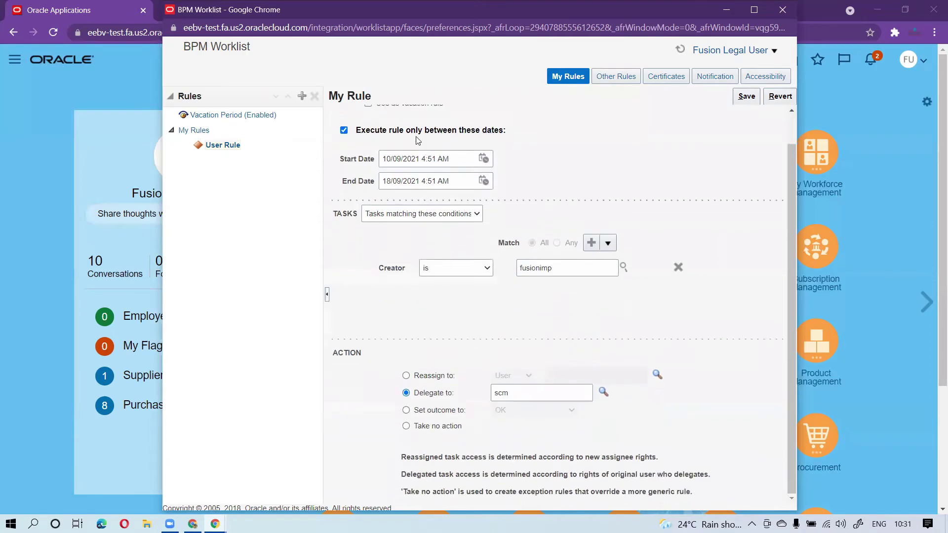
scroll(515, 276, up, 1)
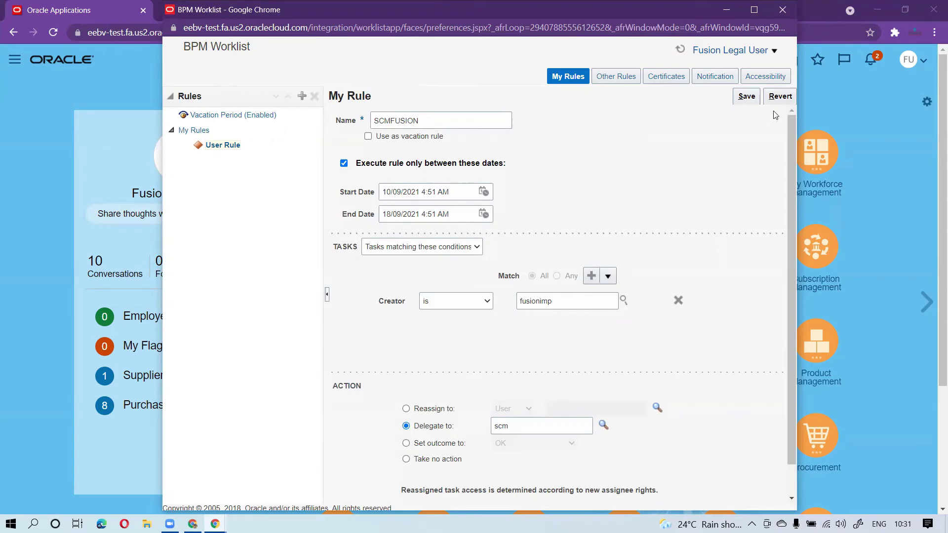
click(748, 99)
click(780, 96)
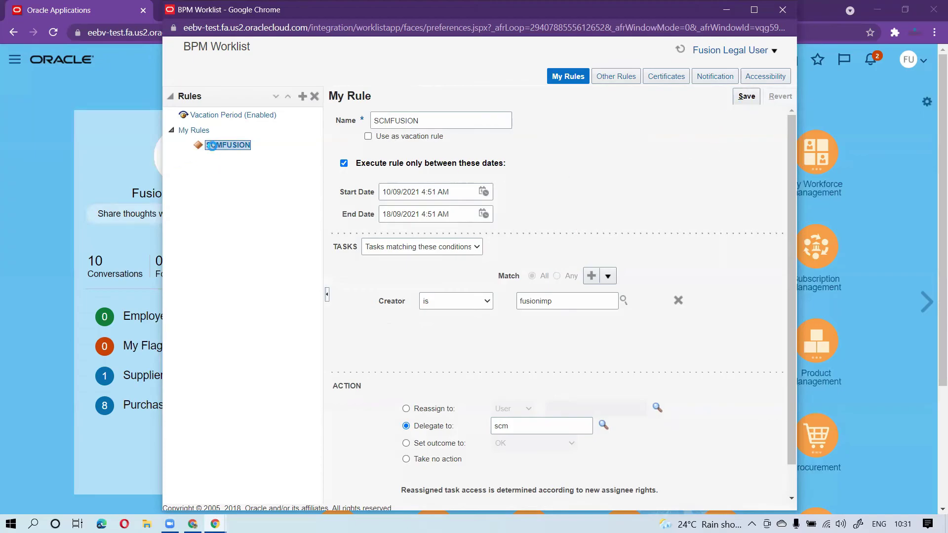
Step: Turn off the restriction that executes the SCMFUSION rule only between dates, and save the rule again
click(340, 163)
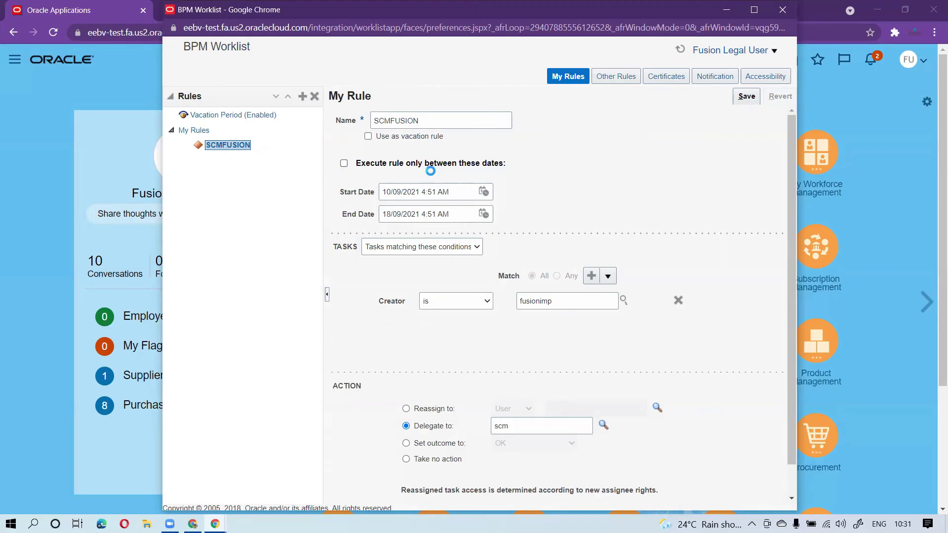
click(745, 96)
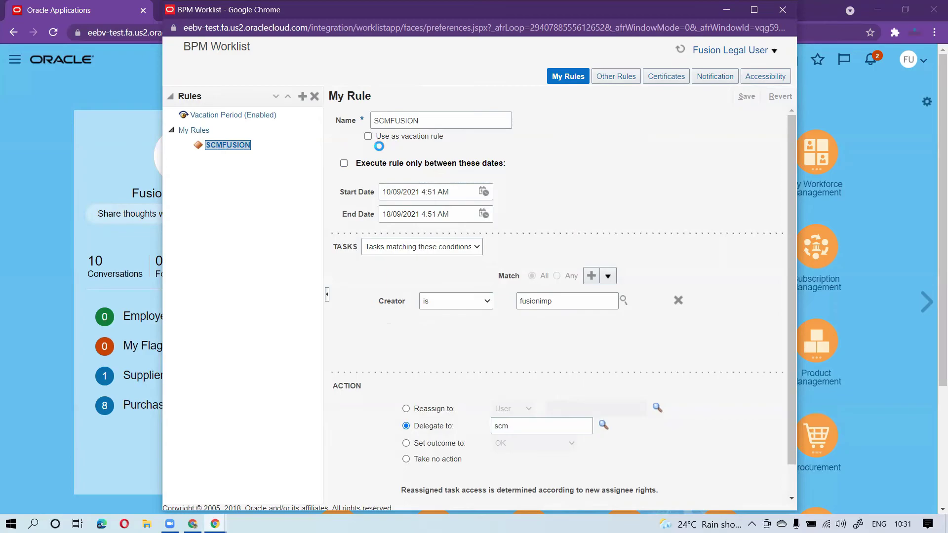